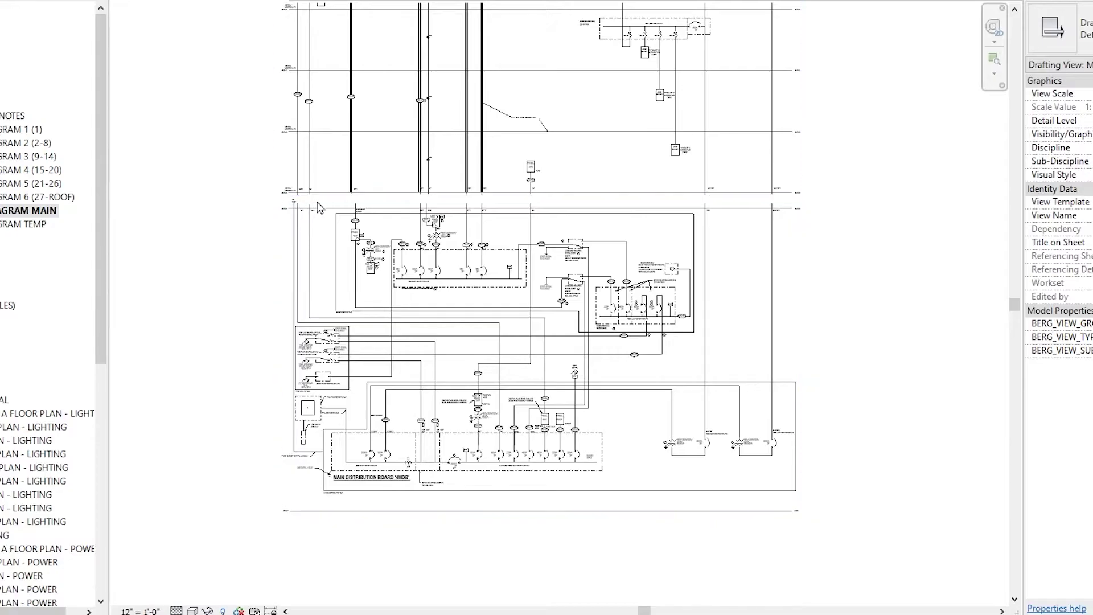
Zoom in and out on DIAGRAMS 1 to inspect the 12VDC battery, fuse, switch and light circuit
scroll(790, 412, "down", 3)
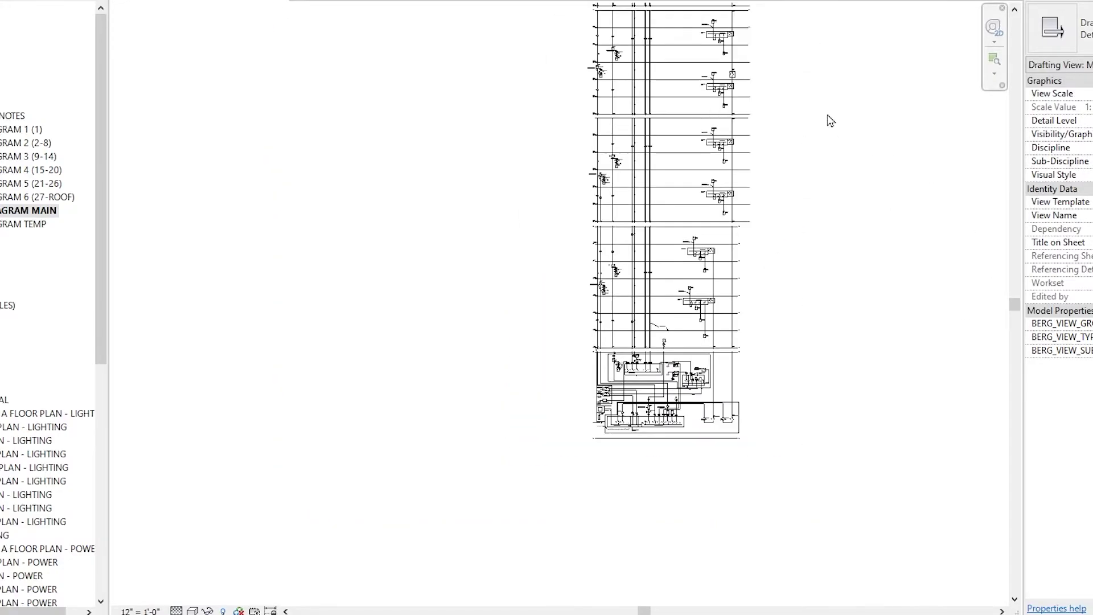
scroll(789, 92, "up", 2)
scroll(752, 95, "up", 2)
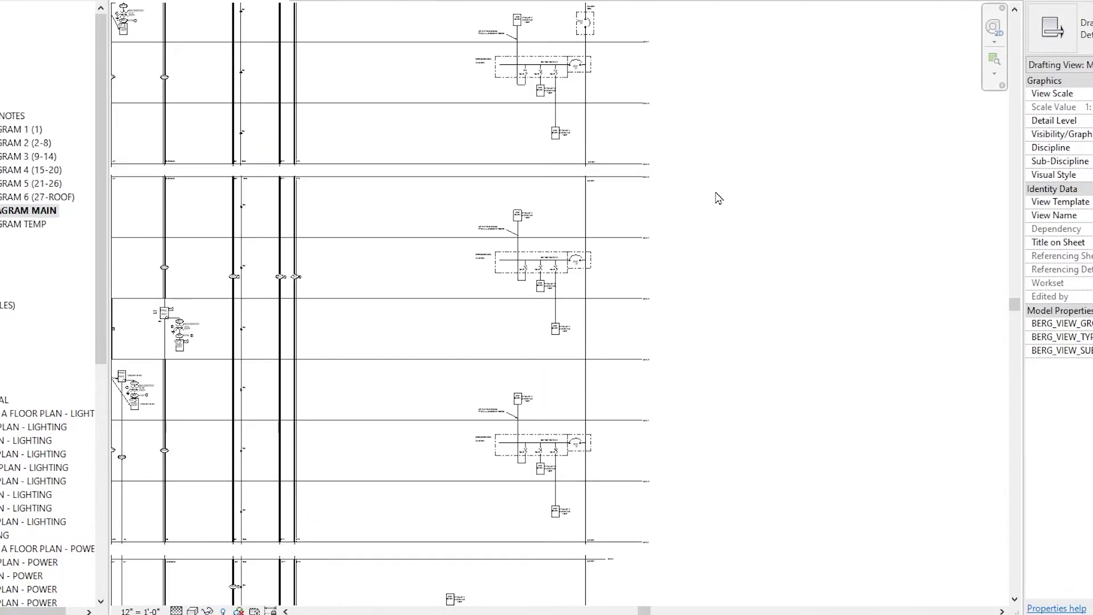
scroll(711, 225, "down", 1)
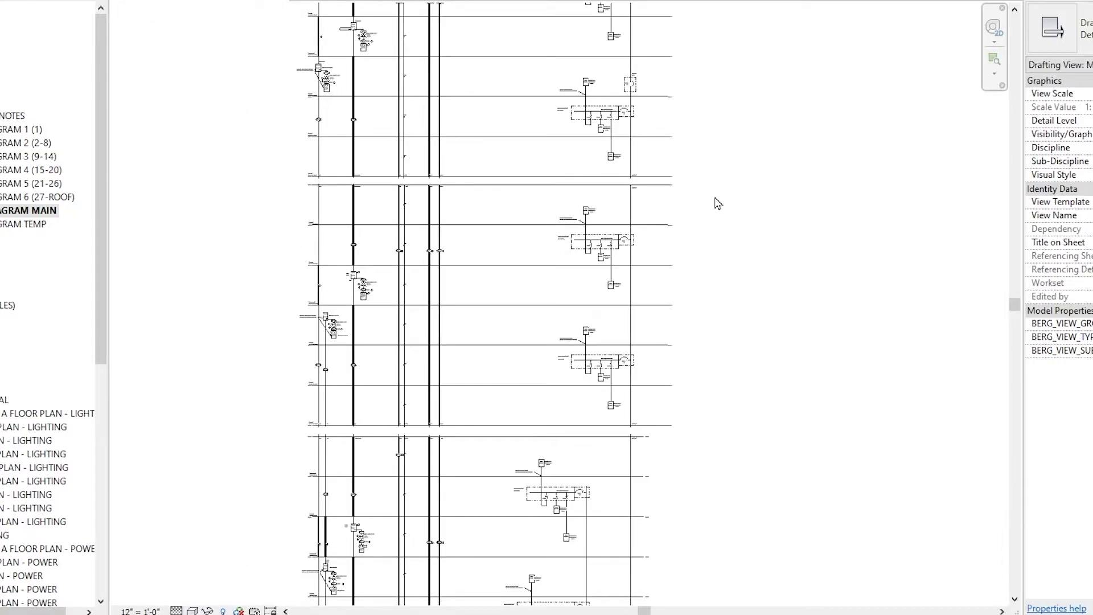
scroll(697, 300, "down", 2)
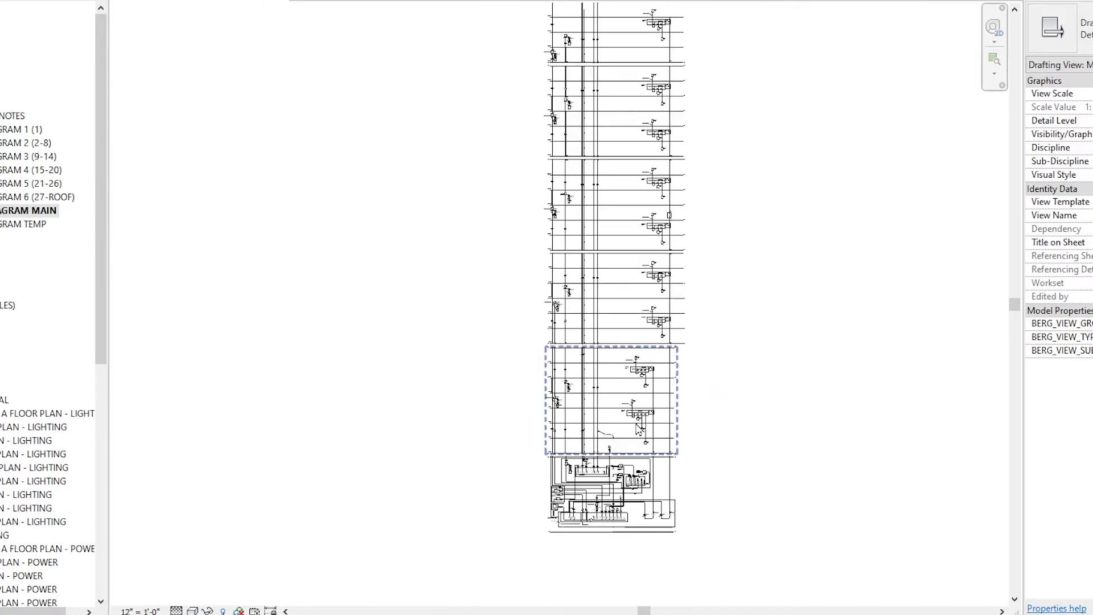
scroll(432, 128, "down", 1)
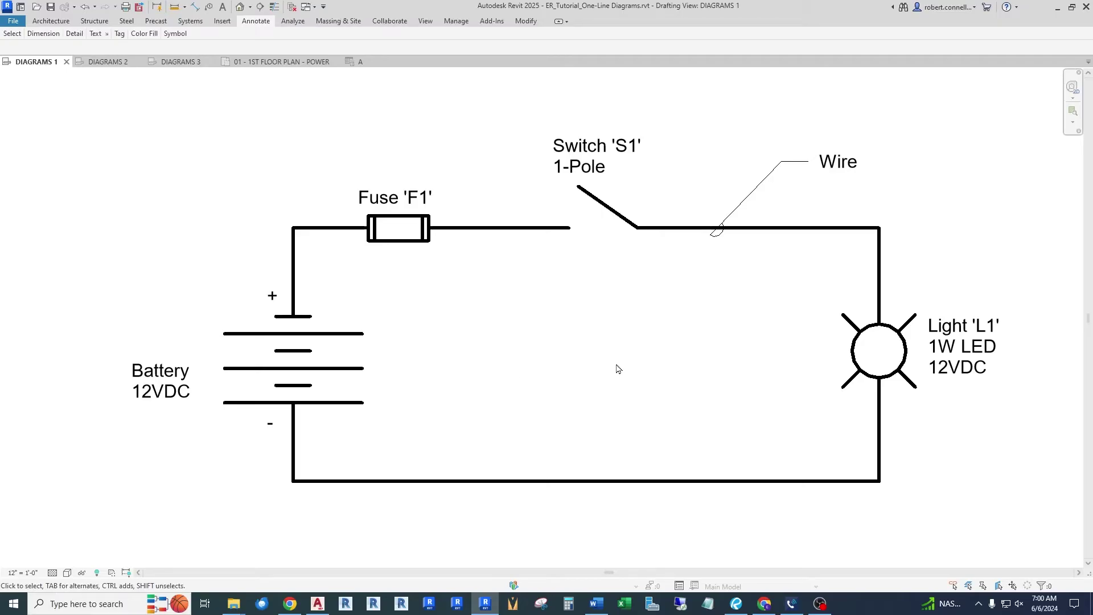
Pan right and zoom to centre the vertical copy of the fuse F1, switch S1 and light L1 circuit
left_click_drag(654, 368, 302, 368)
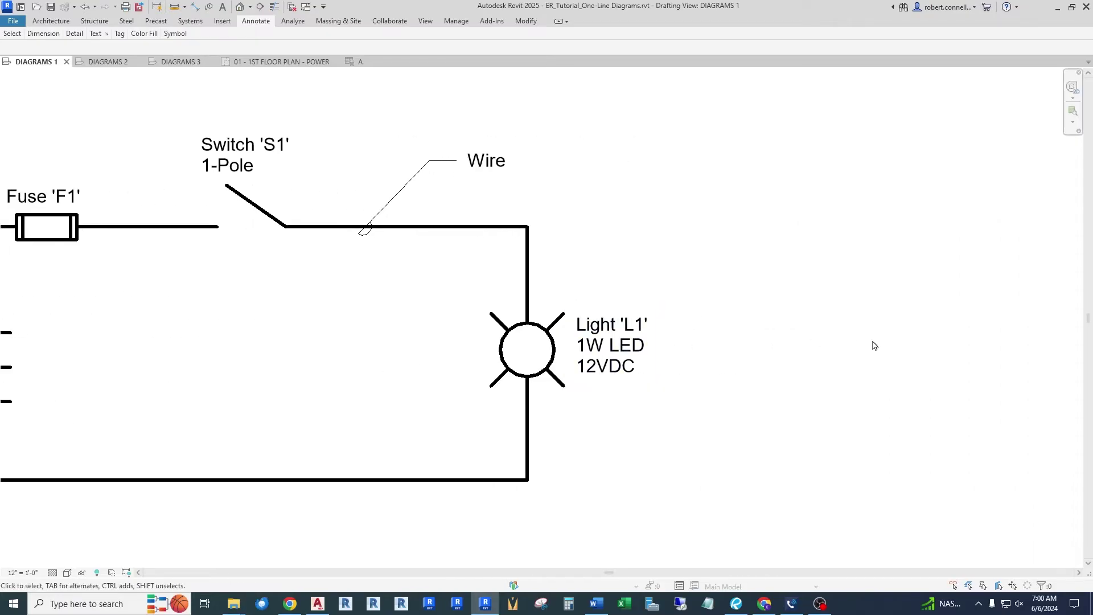
left_click_drag(875, 346, 351, 346)
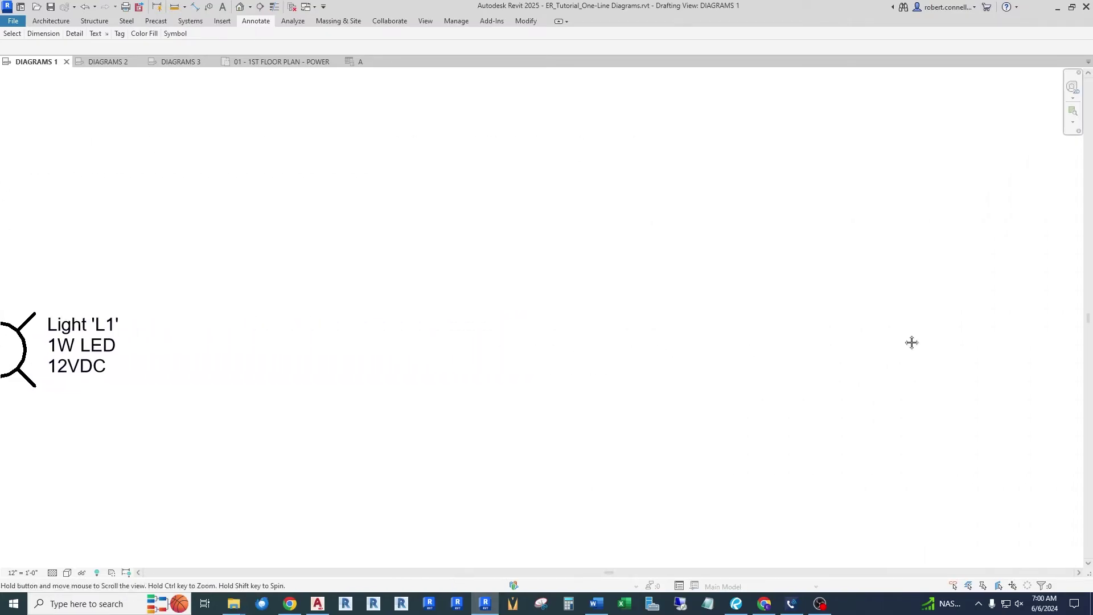
left_click_drag(911, 342, 734, 339)
left_click_drag(920, 327, 575, 328)
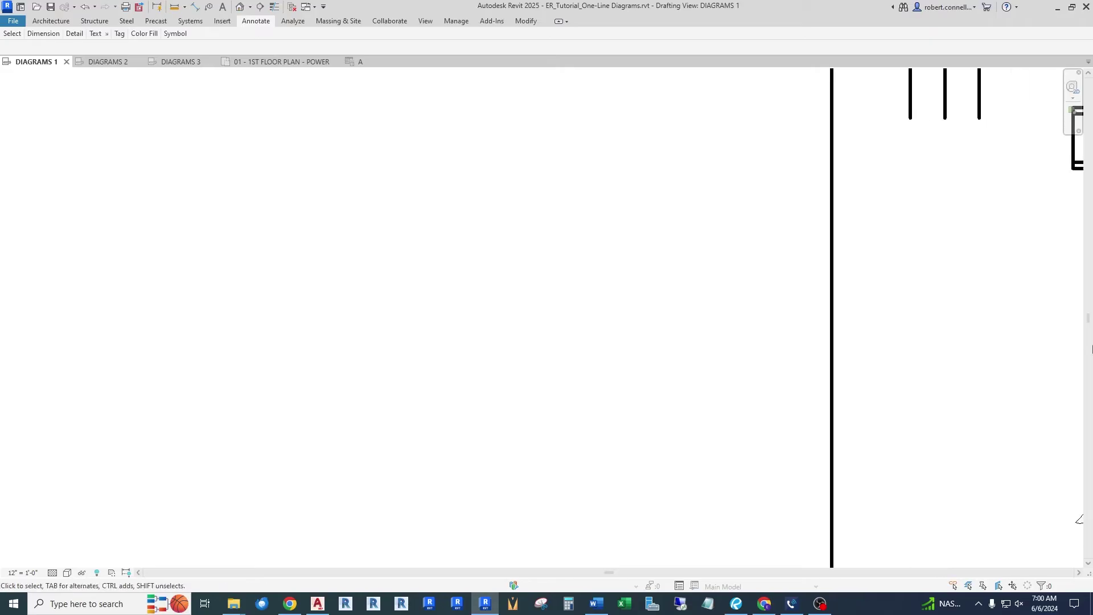
left_click_drag(740, 336, 279, 337)
scroll(417, 379, "down", 1)
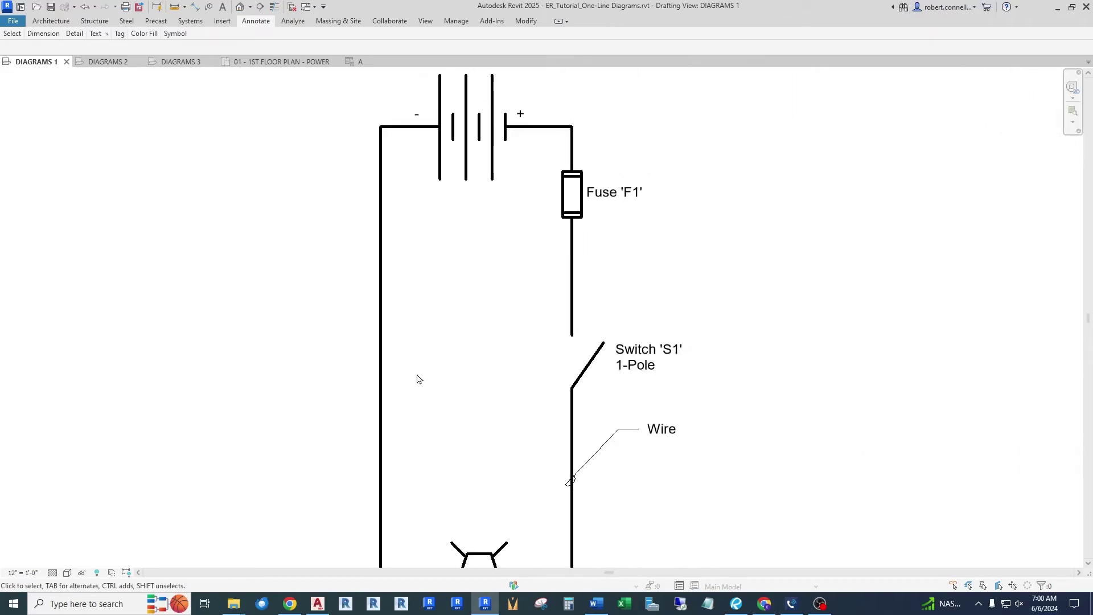
scroll(417, 378, "down", 2)
left_click_drag(463, 395, 481, 371)
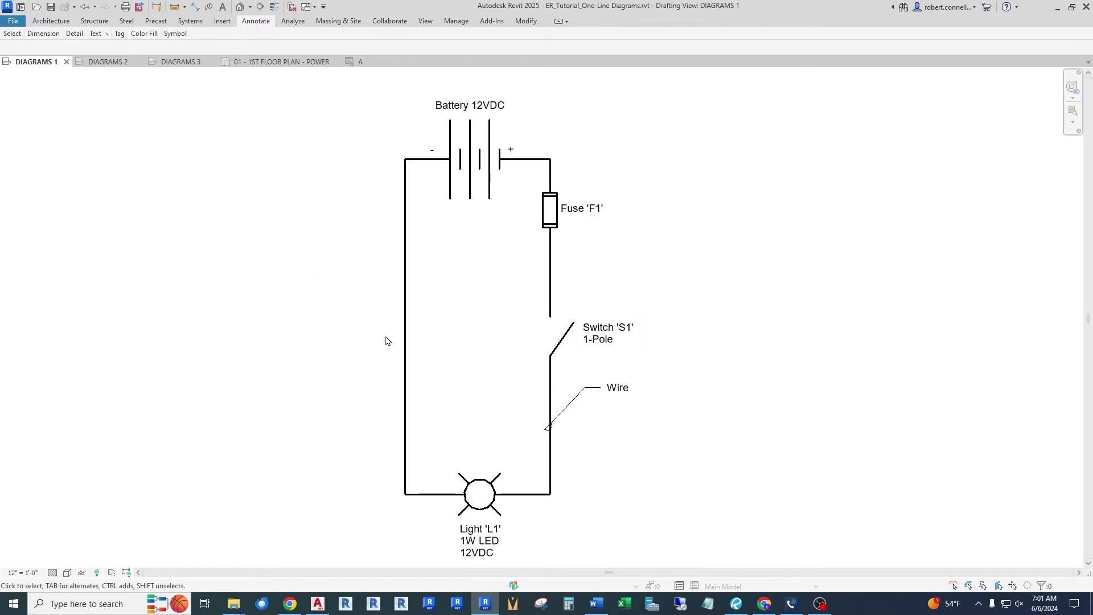
scroll(783, 336, "down", 1)
Pan to the one-line circuit with dashed boxes and 2-Wires labels, then switch to DIAGRAMS 2
left_click_drag(784, 336, 289, 334)
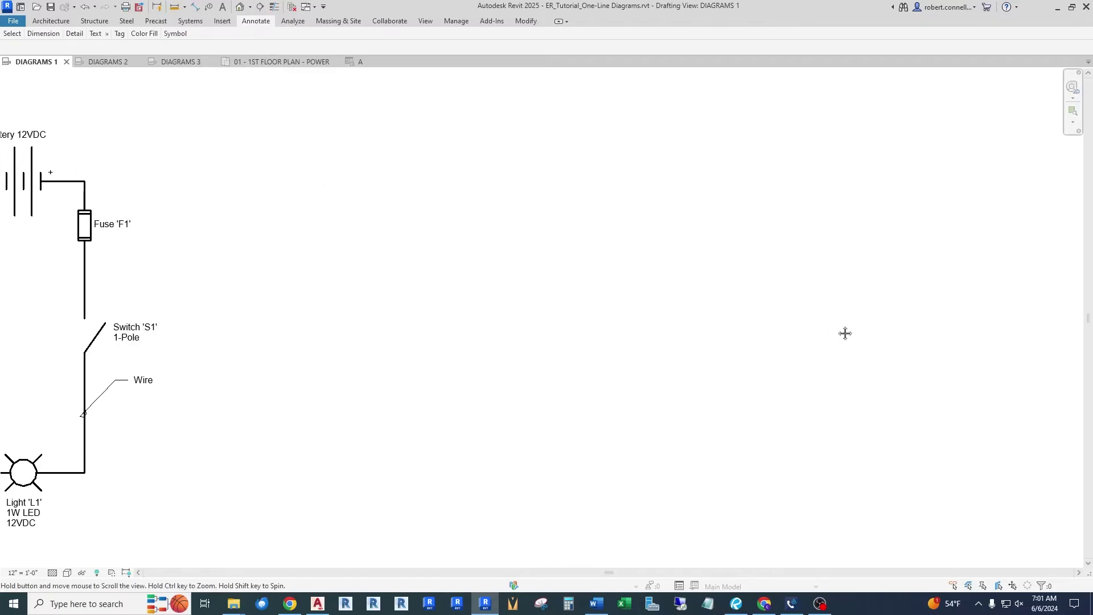
left_click_drag(845, 333, 396, 302)
left_click_drag(881, 317, 644, 315)
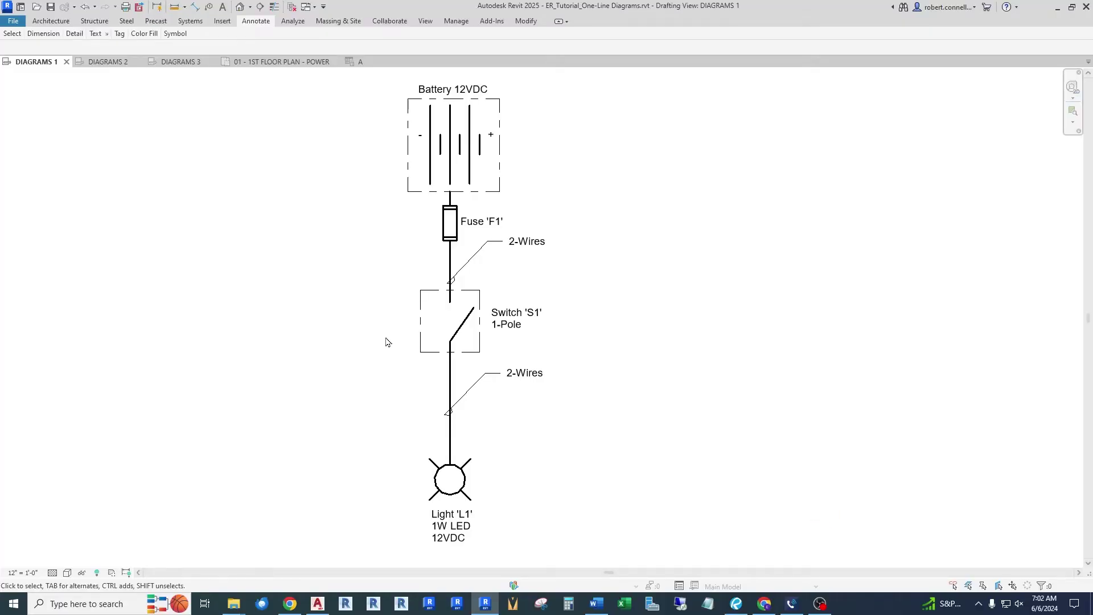
left_click(110, 64)
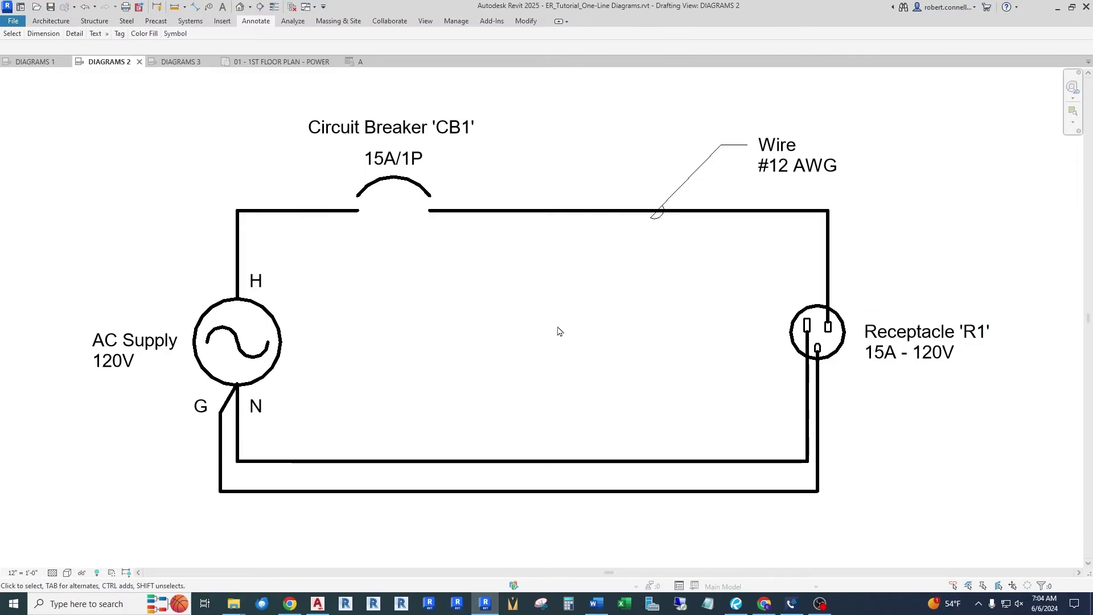
Zoom the DIAGRAMS 2 view of the 120V supply, breaker CB1 and receptacle R1 circuit
scroll(447, 328, "down", 3)
Centre and zoom around the vertical 120V receptacle circuit, then switch to DIAGRAMS 3
mouse_move(859, 349)
left_mouse_down()
mouse_move(312, 351)
mouse_move(605, 330)
mouse_move(204, 323)
left_mouse_up()
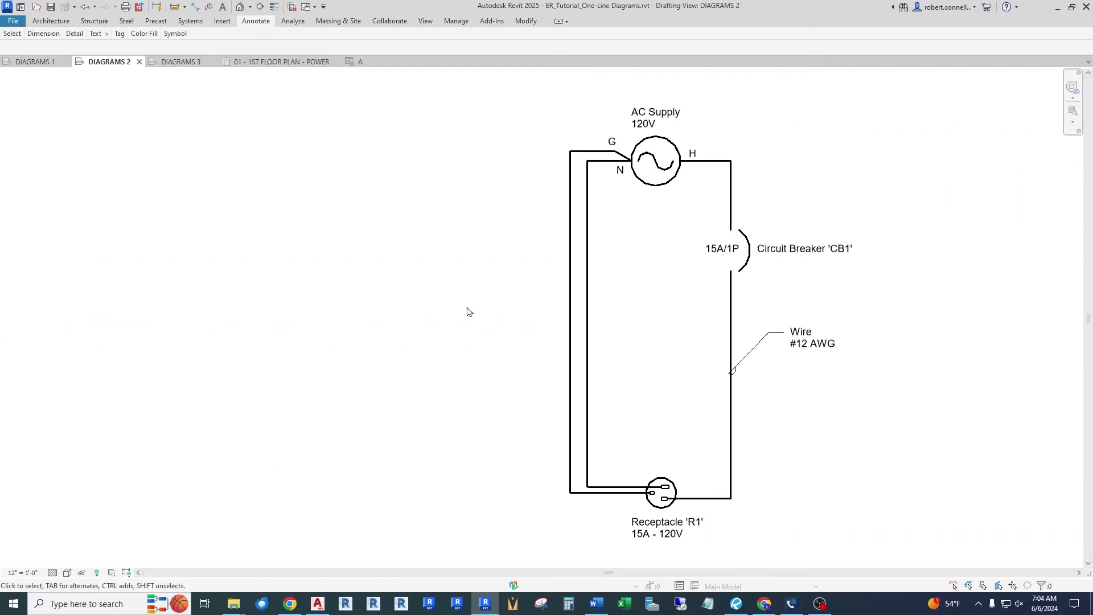
left_click_drag(468, 312, 347, 307)
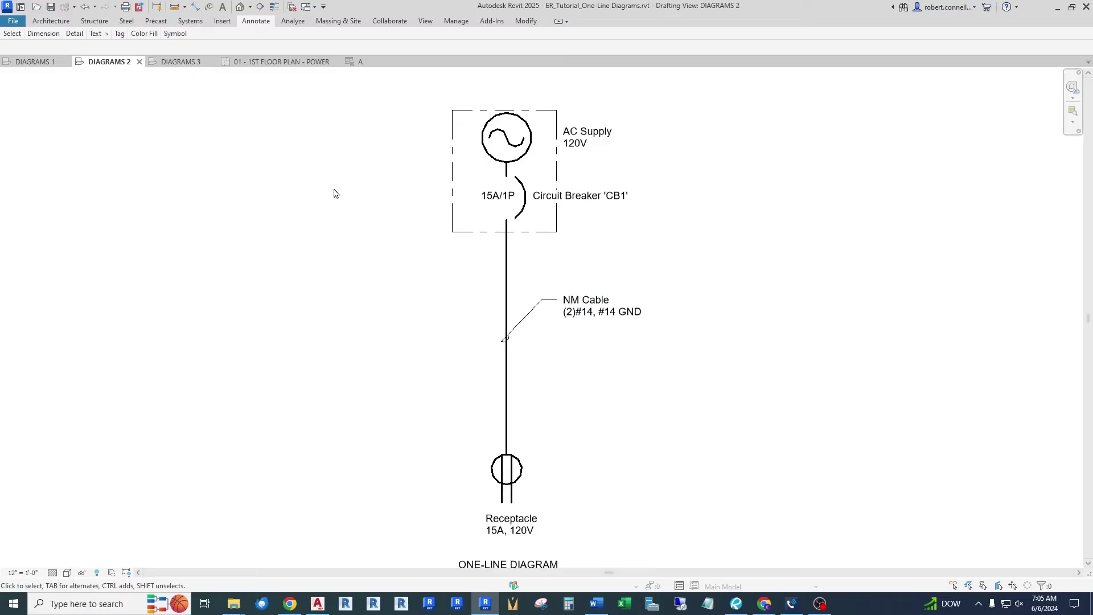
scroll(598, 409, "down", 1)
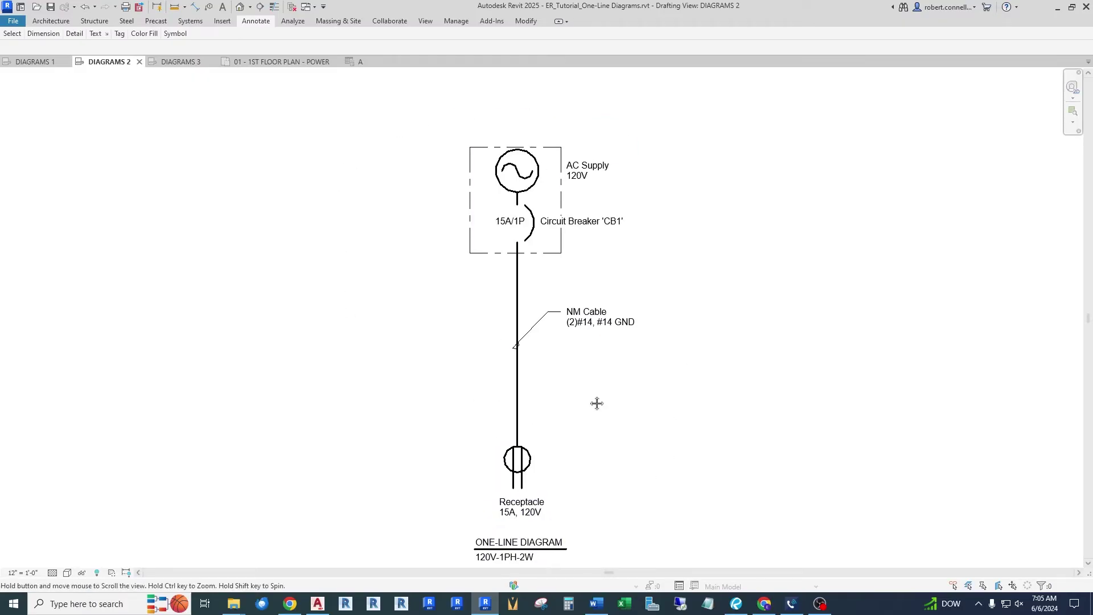
scroll(593, 393, "up", 1)
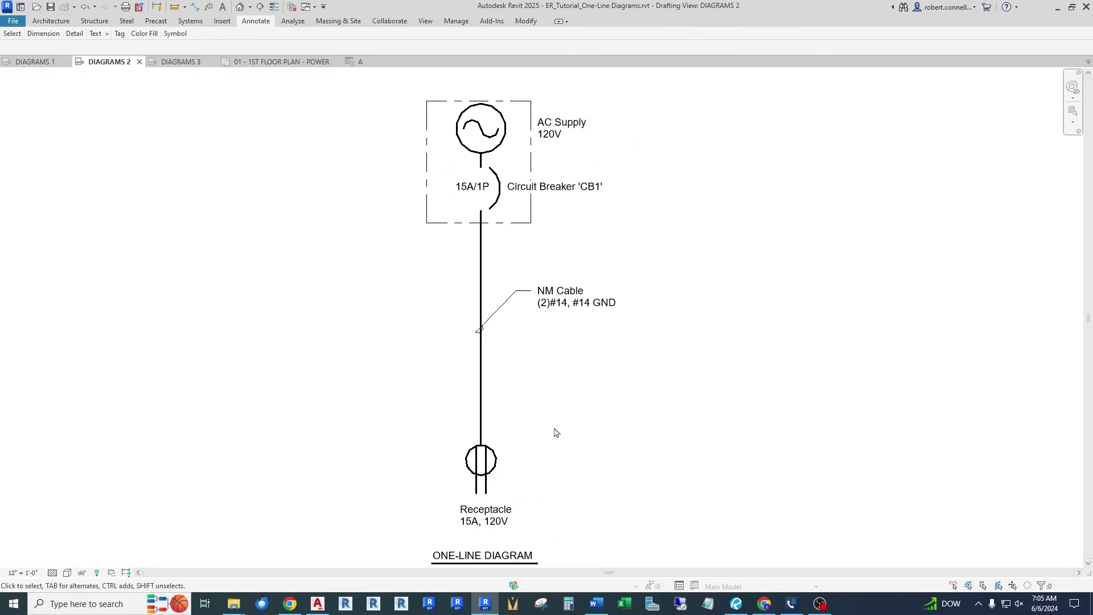
scroll(557, 434, "down", 1)
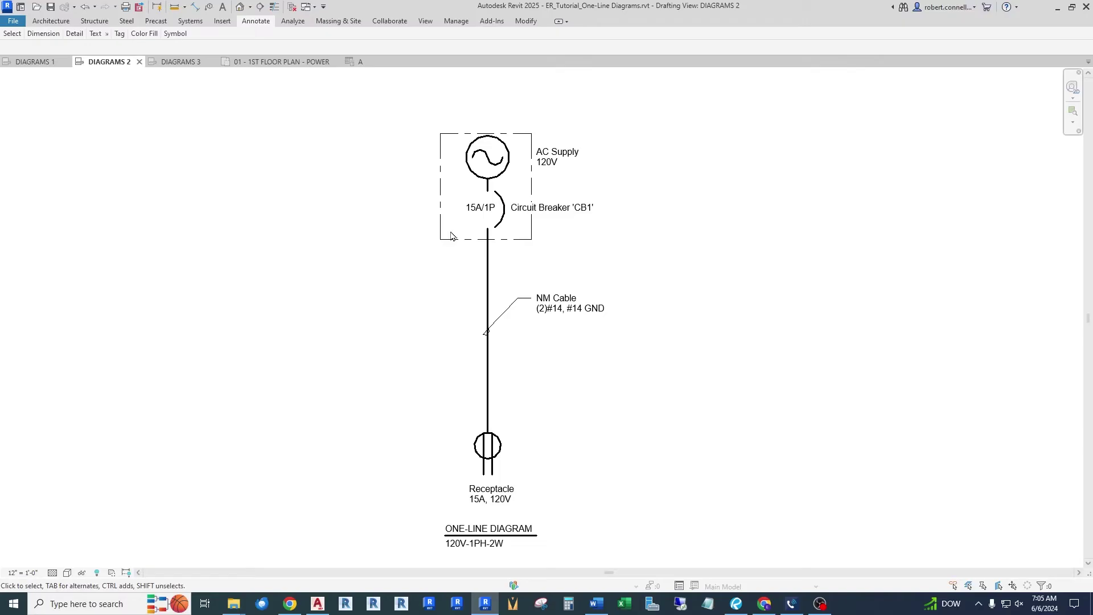
left_click(182, 61)
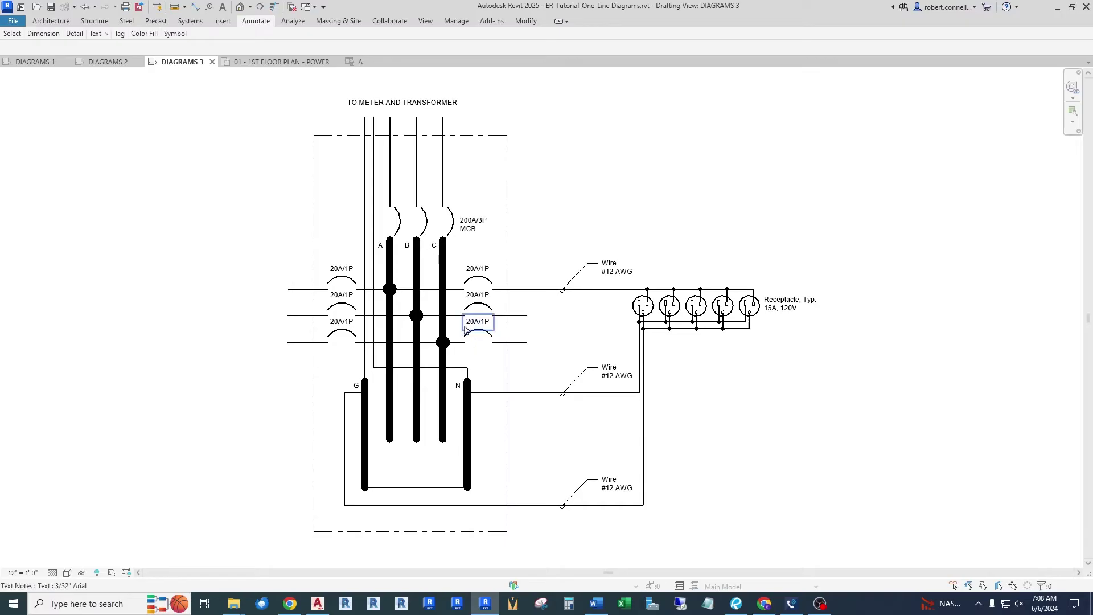
Zoom in and out to inspect the green panel and red receptacle regions
scroll(874, 442, "up", 1)
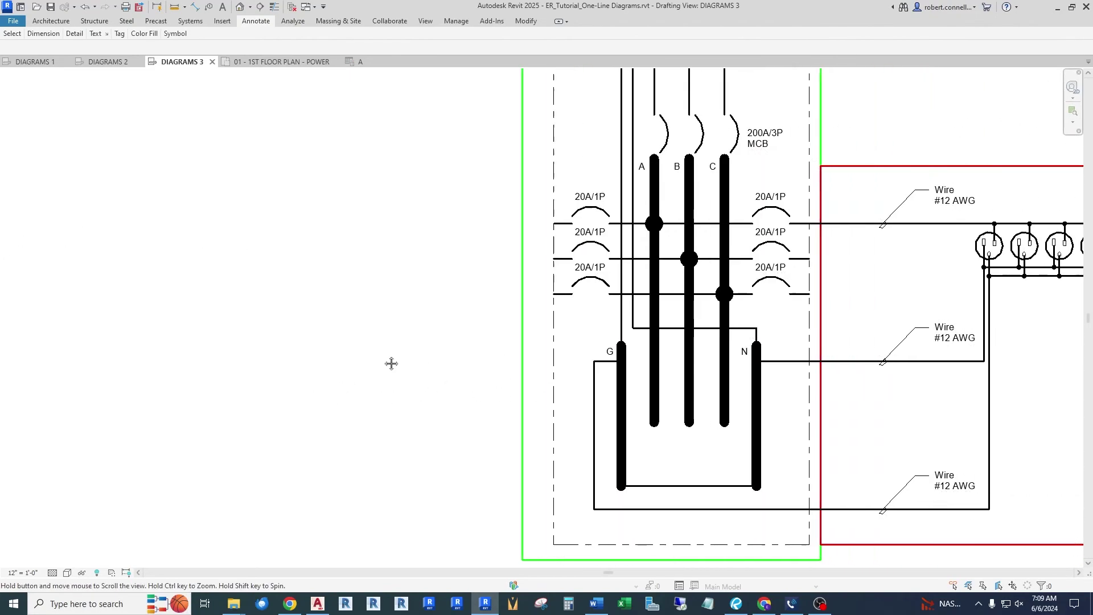
scroll(366, 358, "down", 2)
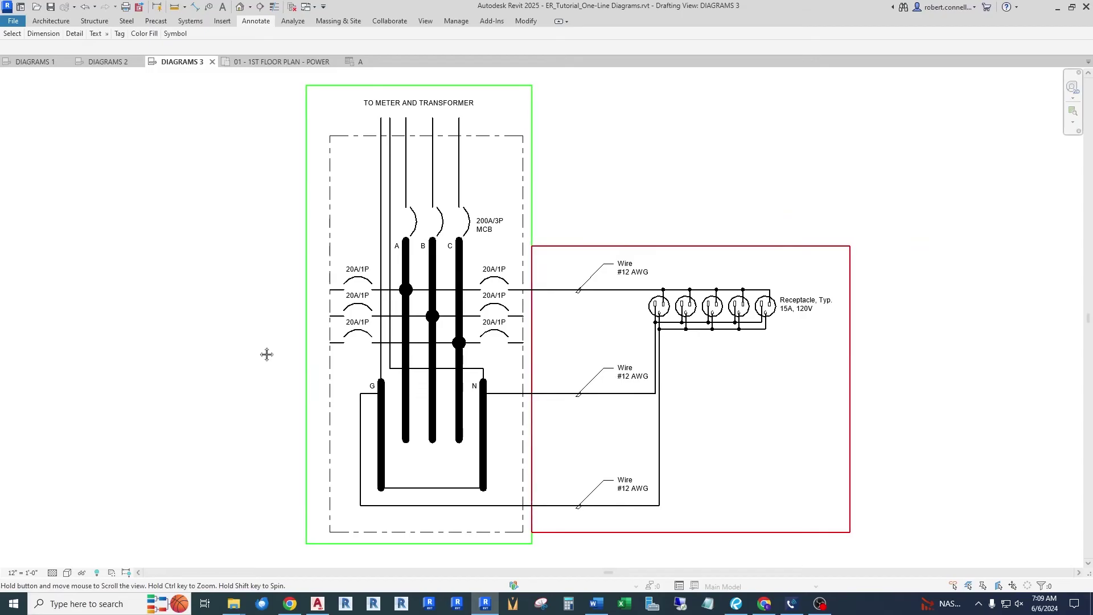
Inspect the crosshatched panel and receptacle regions, then open 01 - 1ST FLOOR PLAN - POWER
scroll(245, 351, "up", 1)
scroll(228, 339, "down", 1)
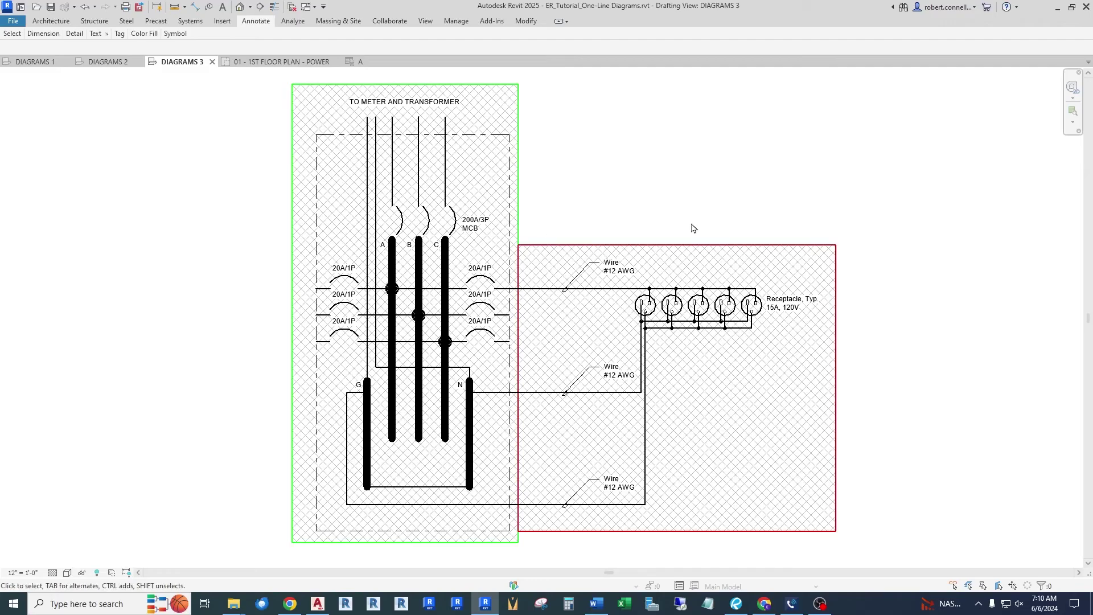
scroll(615, 134, "right", 1)
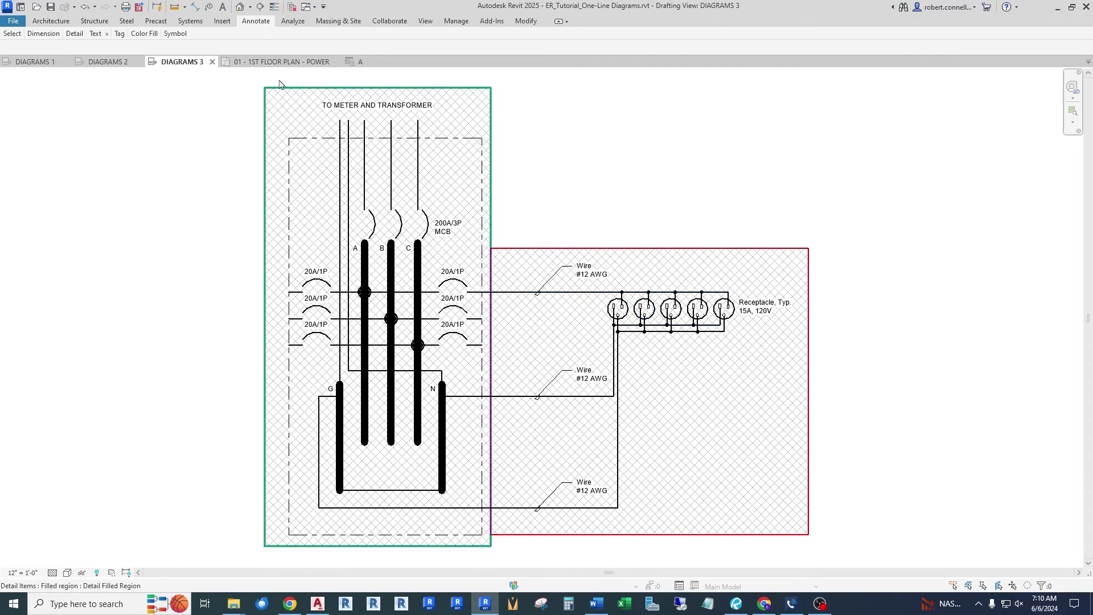
left_click(268, 63)
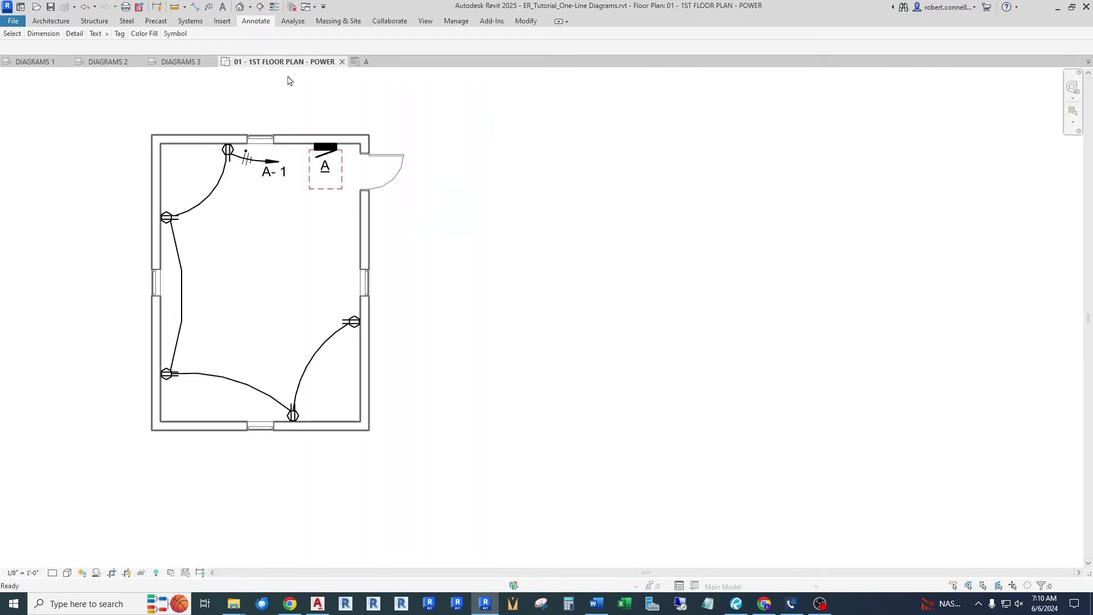
Pan and zoom the power plan to review the A-1 home run, then return to DIAGRAMS 3
mouse_move(483, 289)
left_mouse_down()
mouse_move(771, 285)
mouse_move(771, 305)
left_mouse_up()
scroll(766, 299, "up", 1)
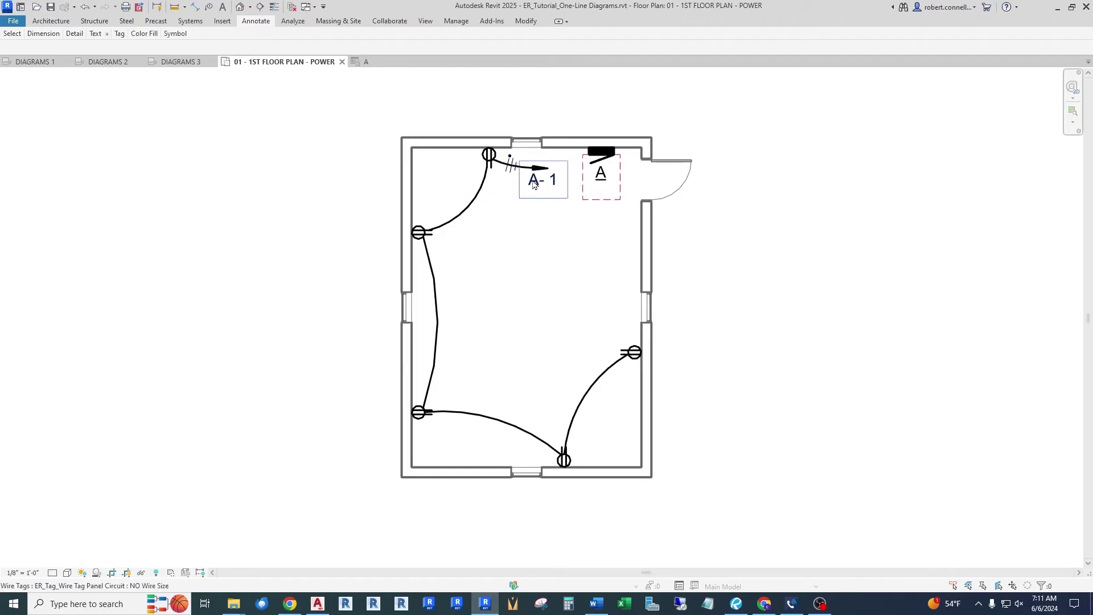
scroll(514, 156, "up", 2)
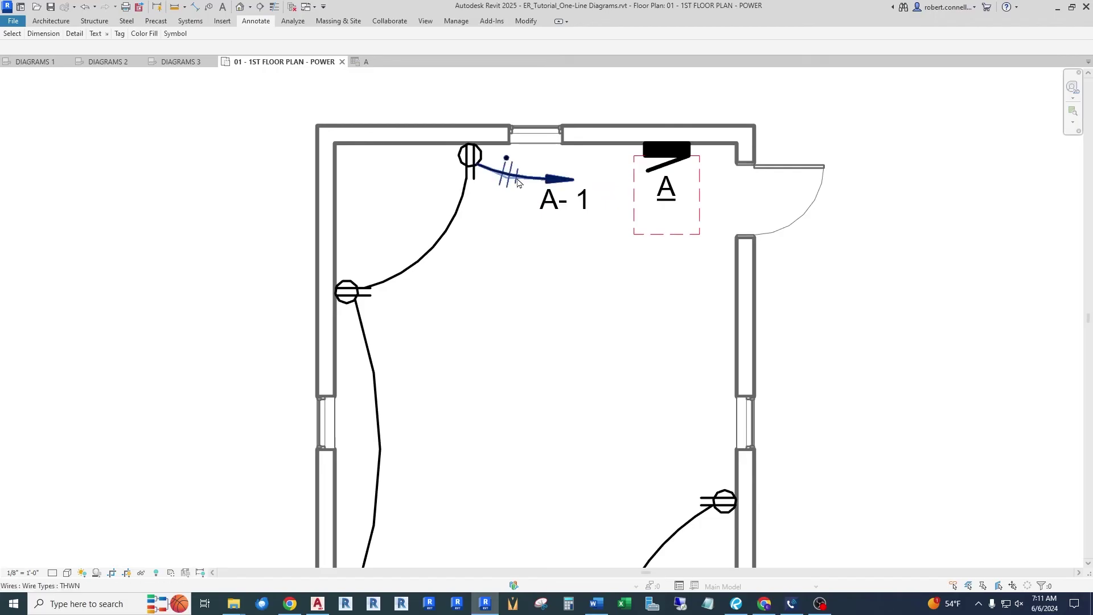
scroll(516, 171, "up", 2)
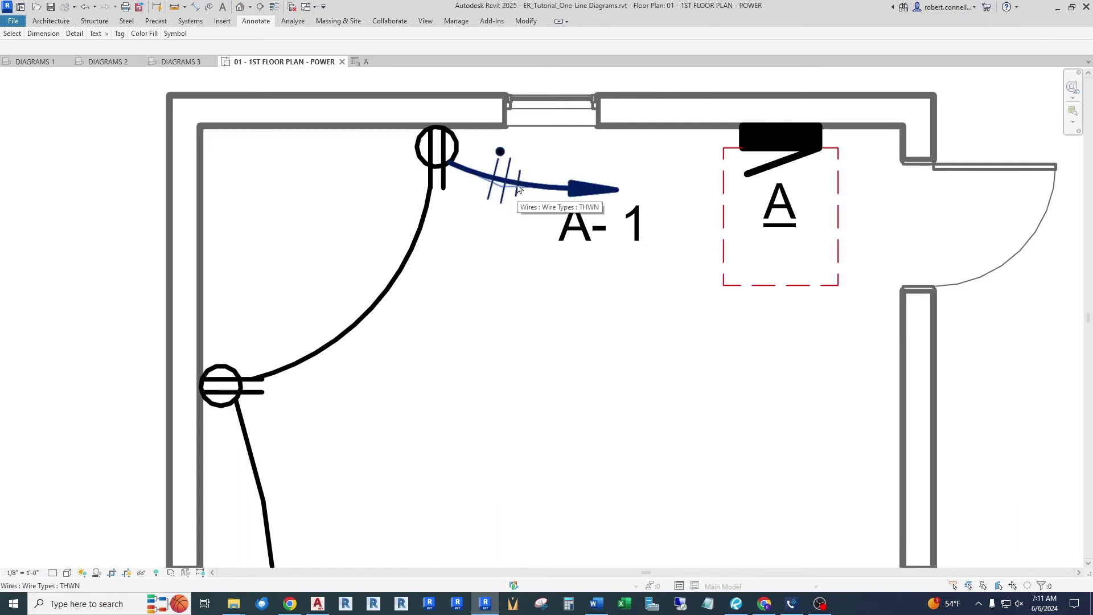
scroll(518, 190, "down", 5)
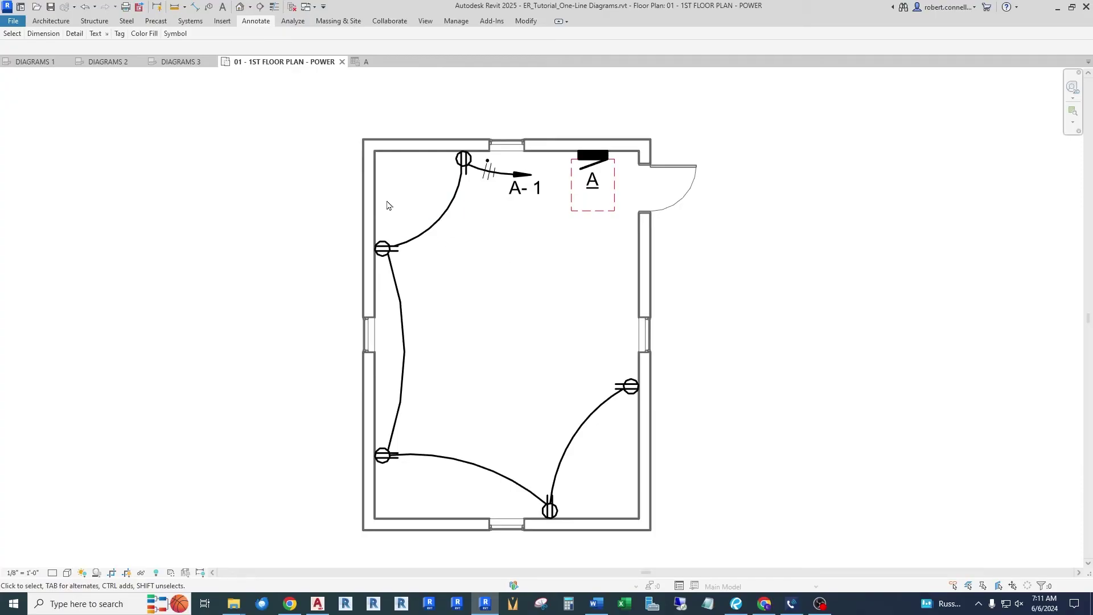
left_click(182, 62)
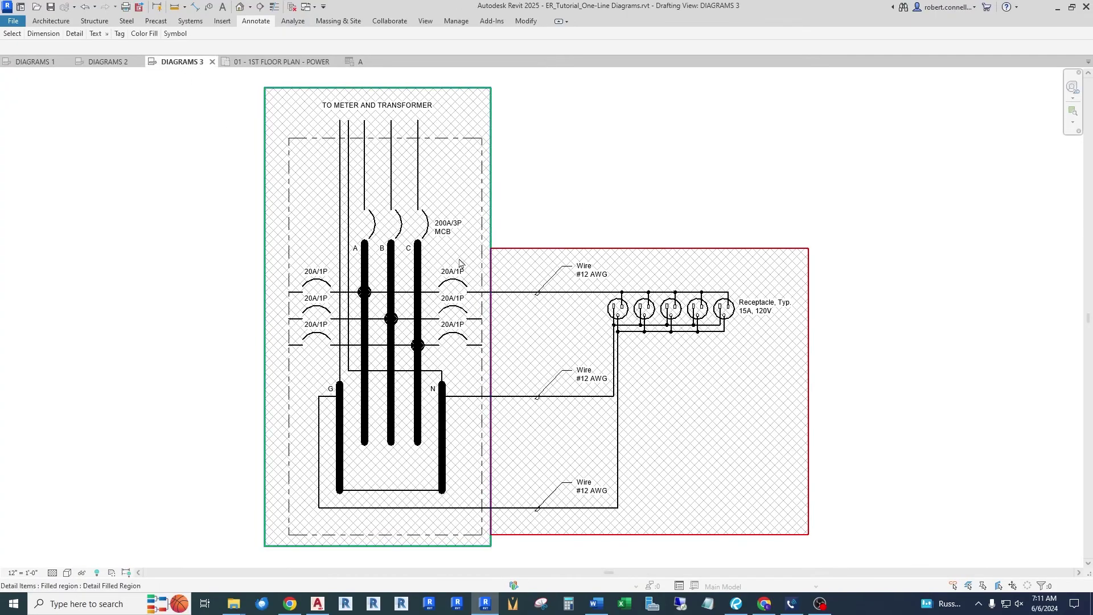
scroll(256, 267, "down", 3)
Pan and zoom across DIAGRAMS 3 to the 600A MDB diagram feeding panels A, B, C and elevator
left_click_drag(727, 303, 389, 306)
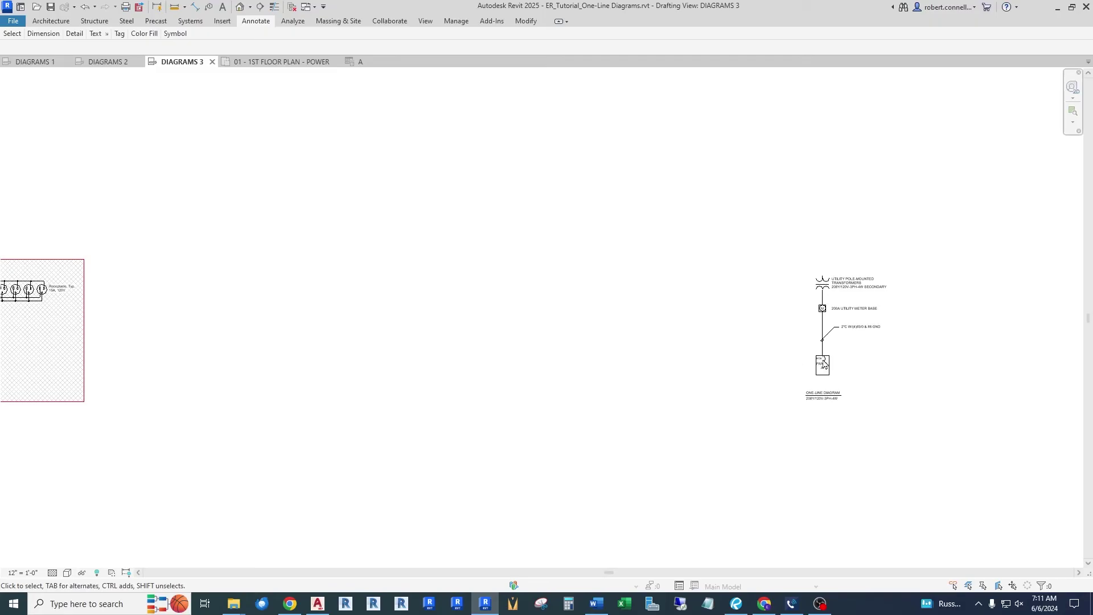
scroll(938, 325, "up", 5)
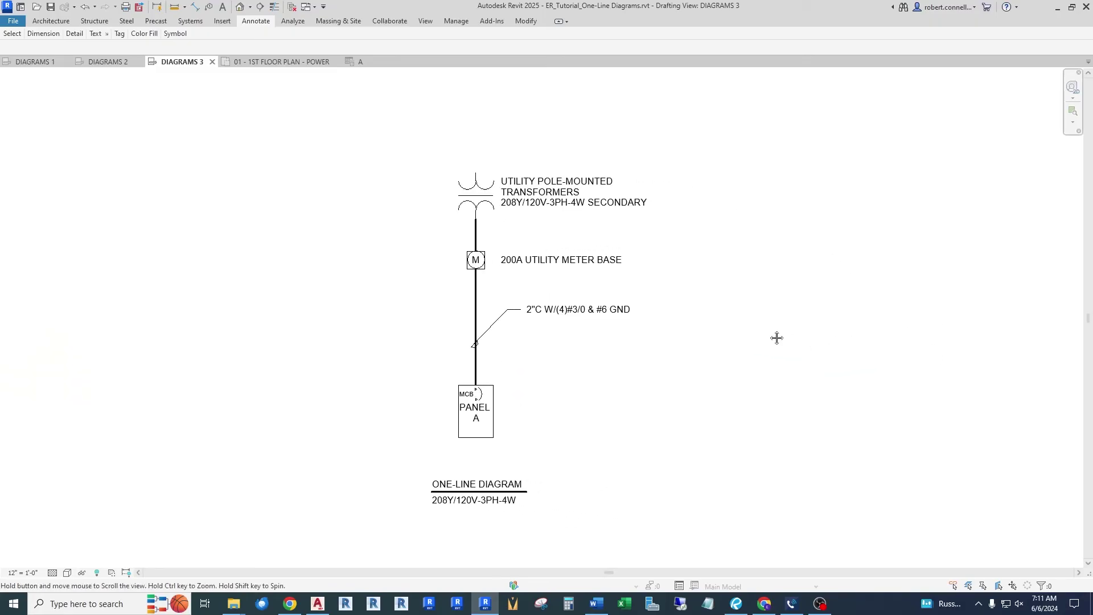
left_click_drag(778, 337, 712, 336)
scroll(366, 322, "up", 1)
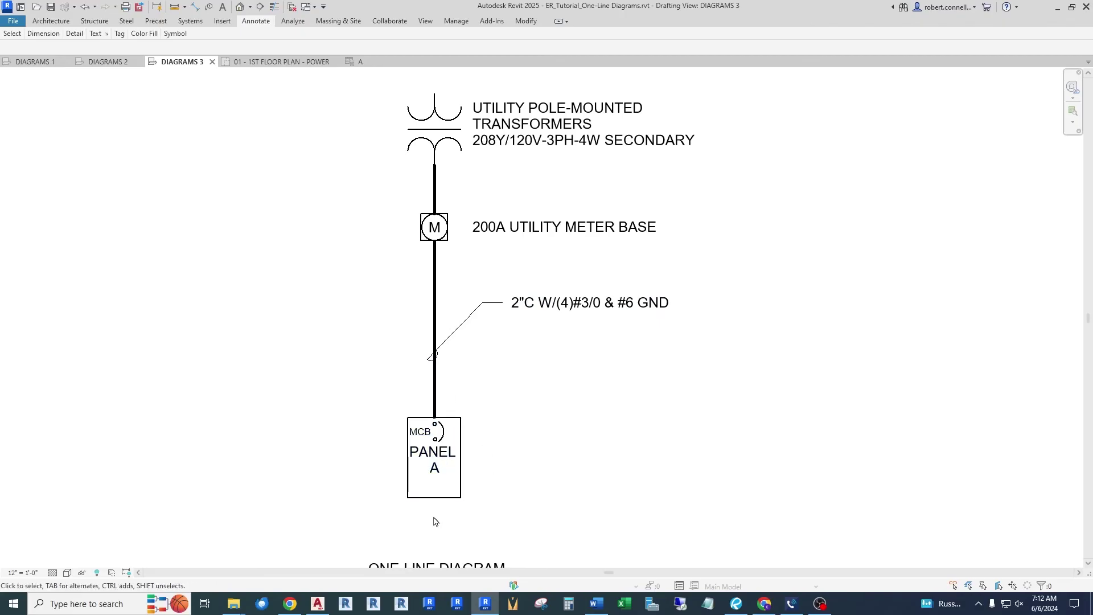
scroll(437, 521, "up", 2)
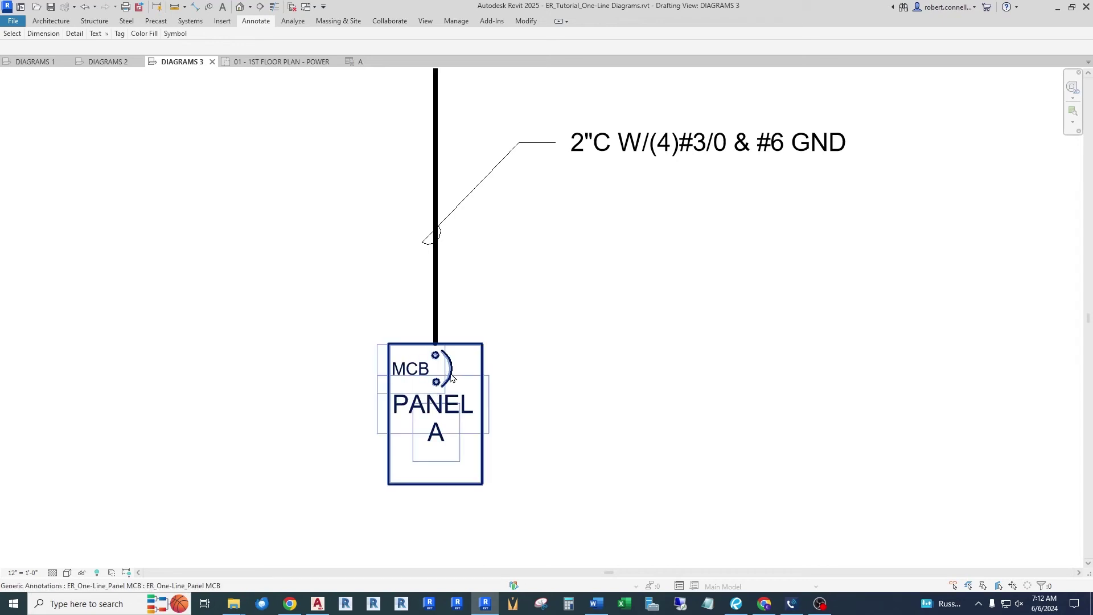
scroll(452, 377, "down", 4)
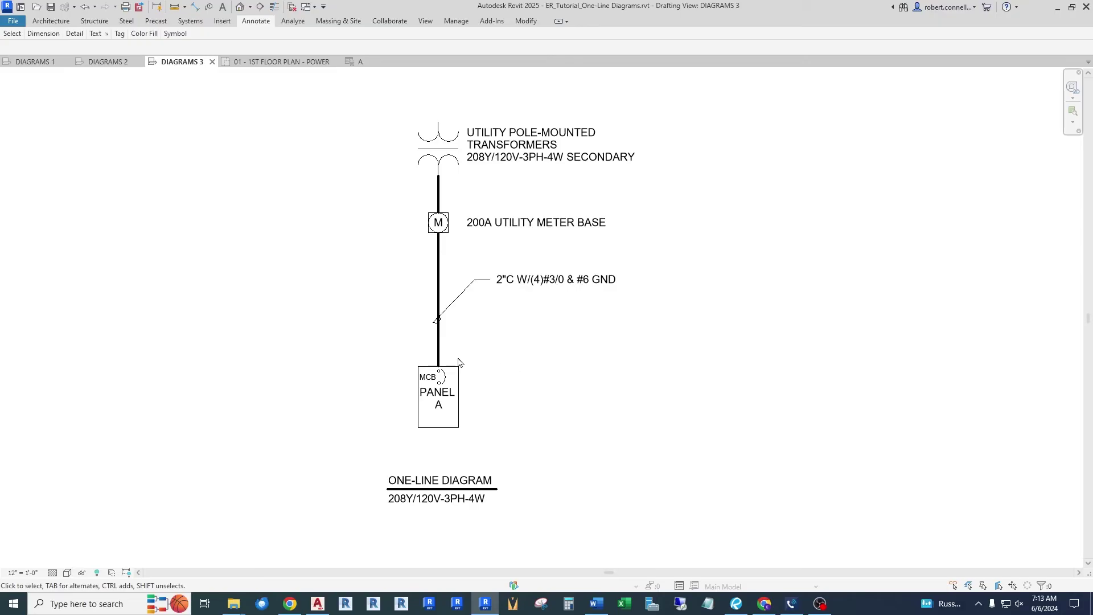
scroll(635, 363, "right", 10)
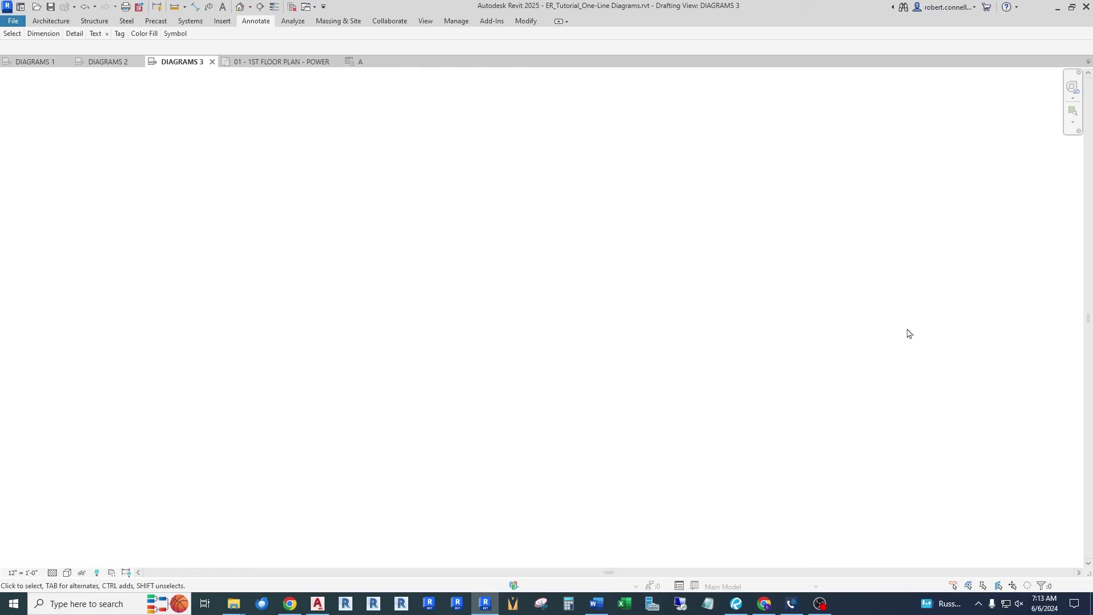
scroll(505, 322, "right", 10)
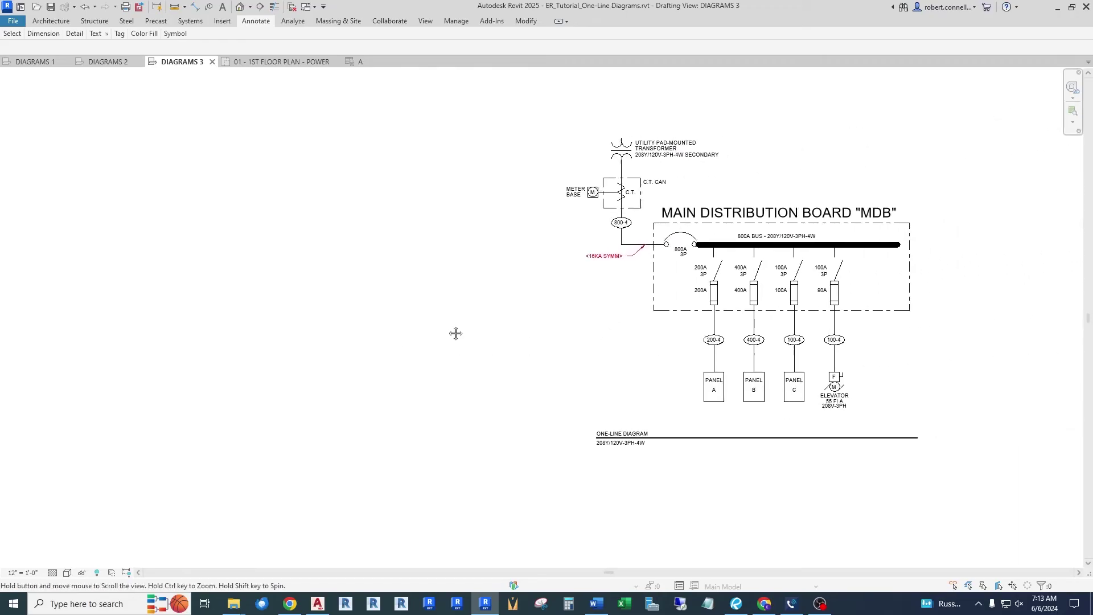
scroll(546, 355, "right", 5)
scroll(464, 373, "up", 1)
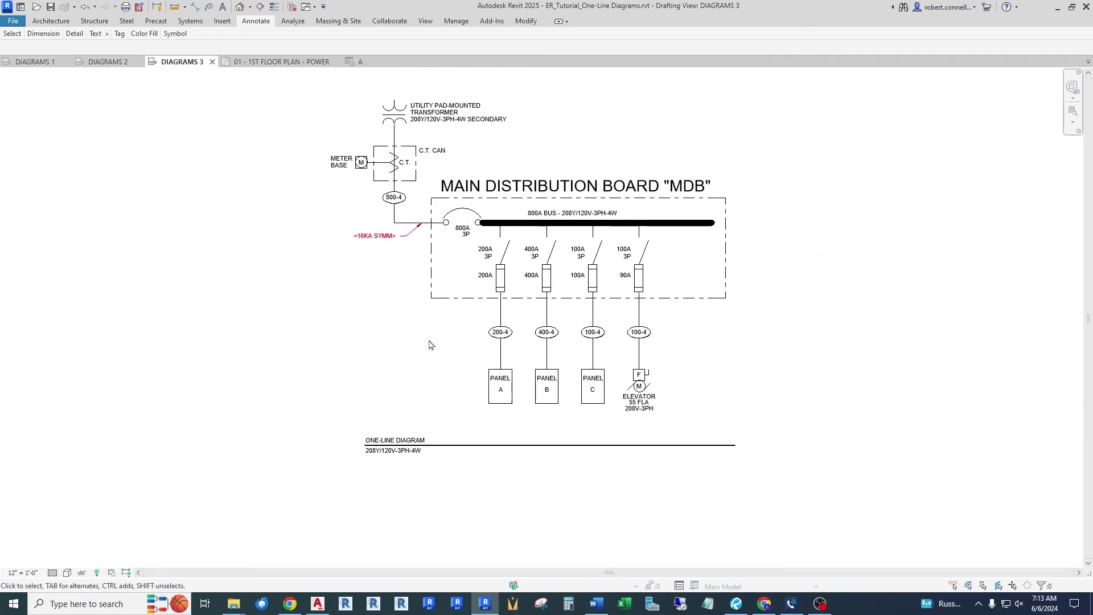
scroll(479, 190, "up", 2)
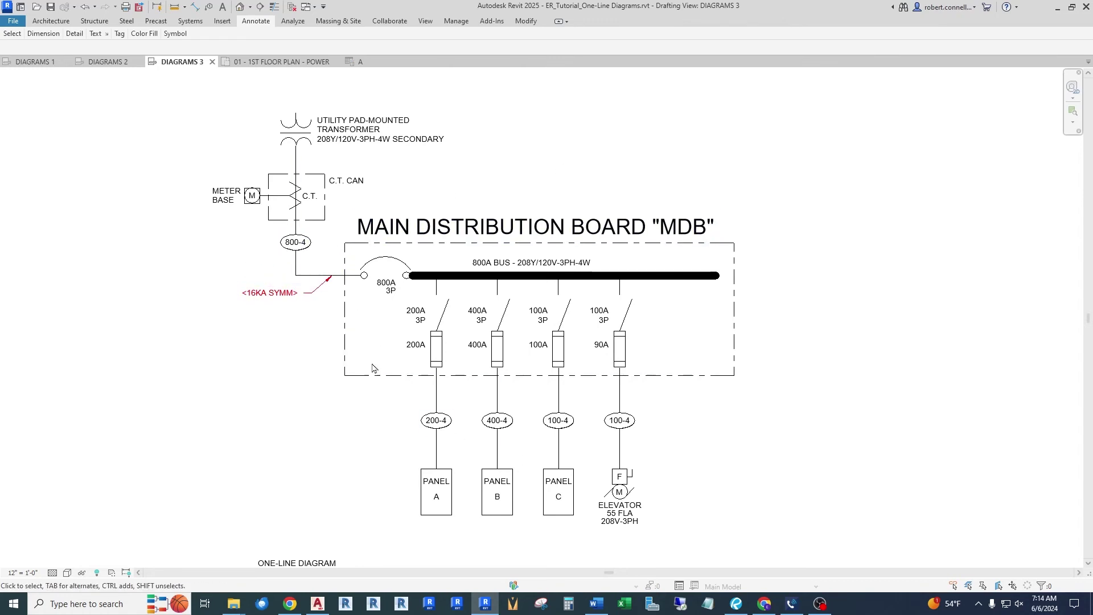
scroll(331, 311, "up", 2)
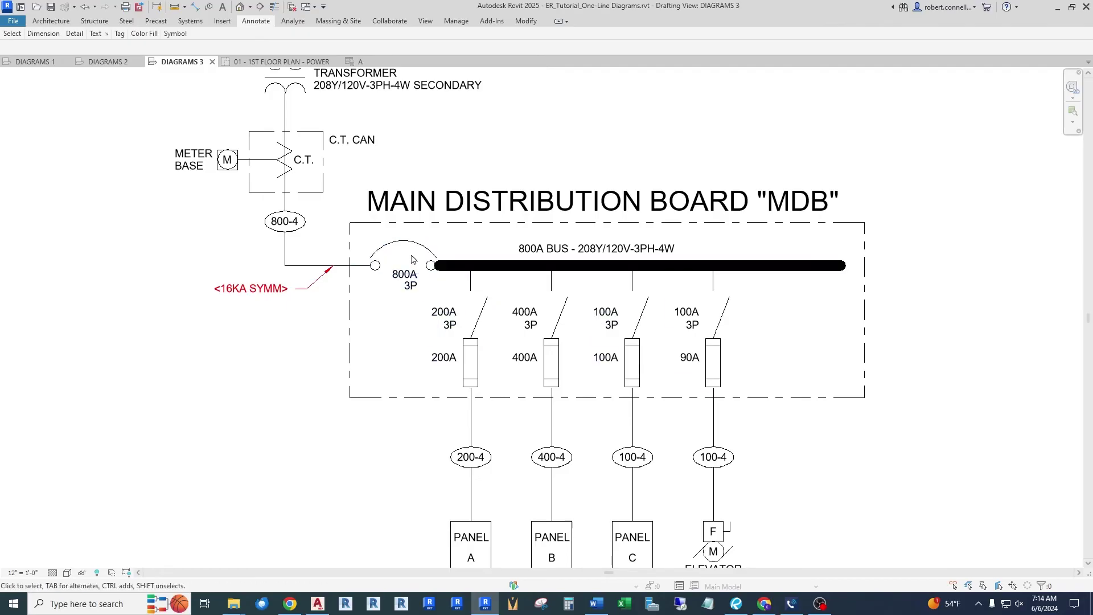
scroll(436, 270, "down", 2)
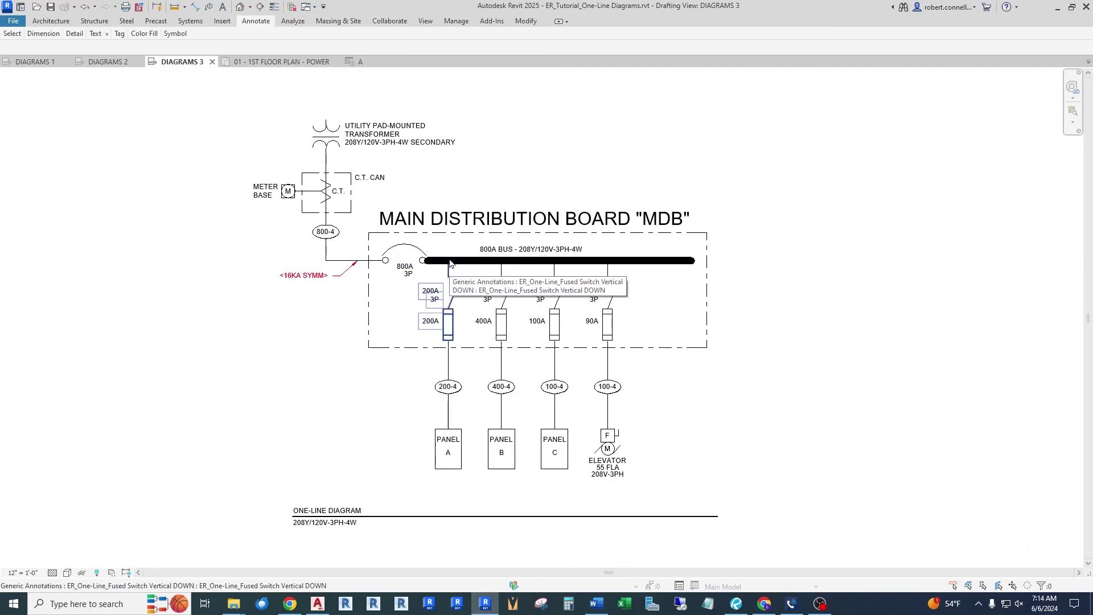
Zoom around the MDB diagram, then open the Panel A branch panel schedule tab
scroll(459, 286, "up", 1)
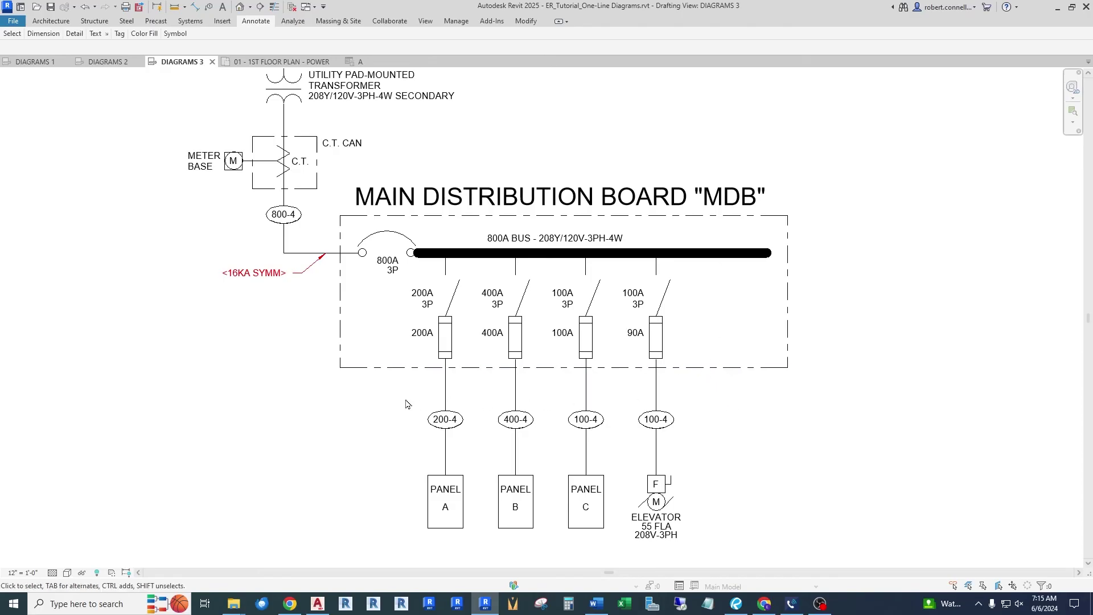
scroll(375, 393, "down", 1)
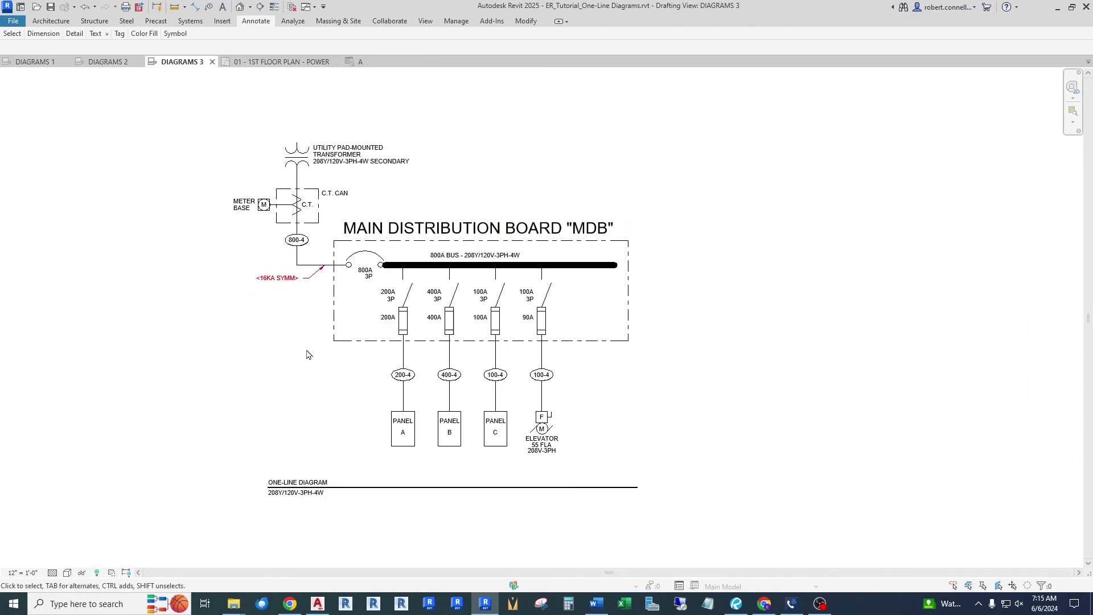
scroll(305, 351, "down", 1)
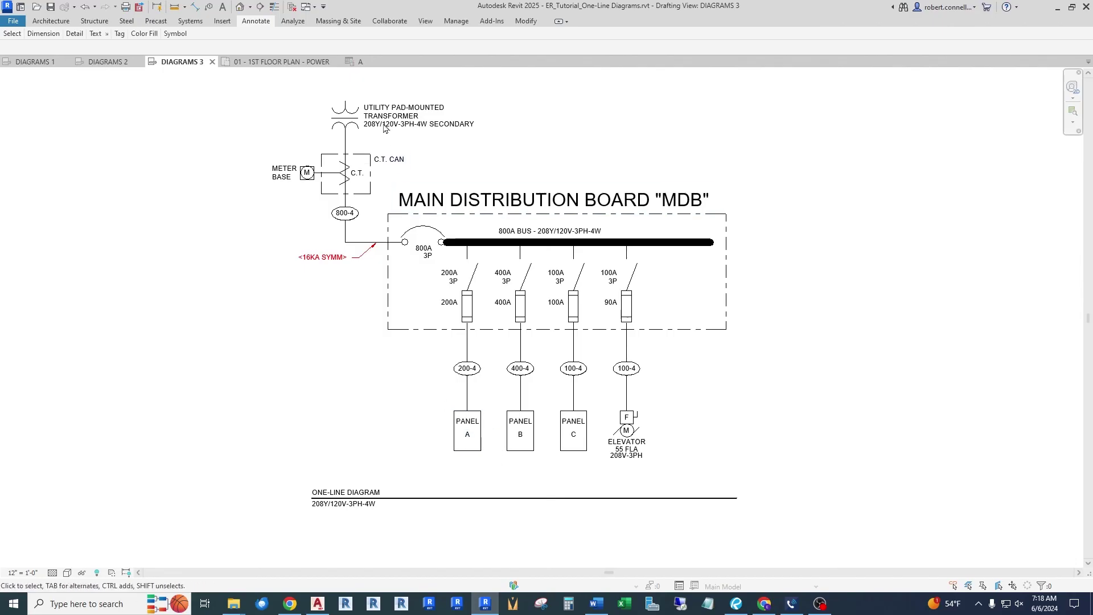
left_click(359, 64)
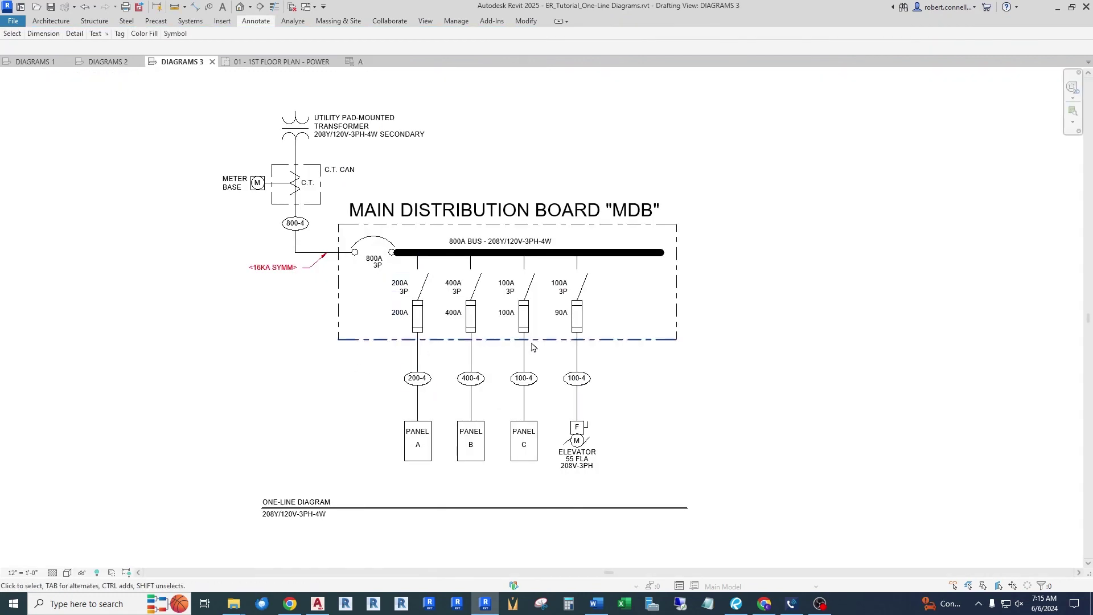
left_click(271, 267)
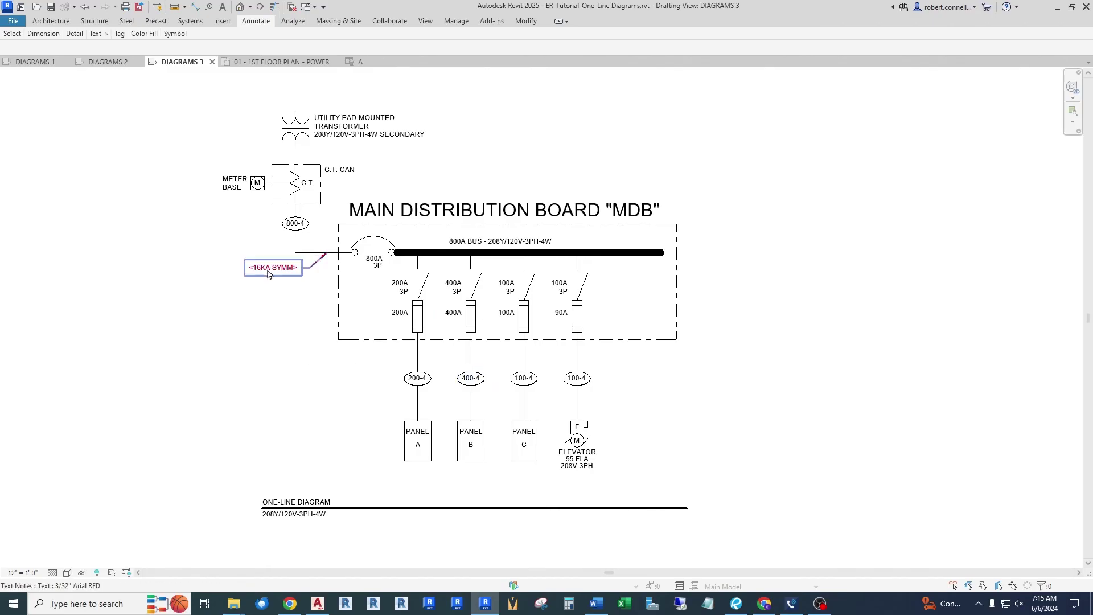
scroll(268, 266, "up", 3)
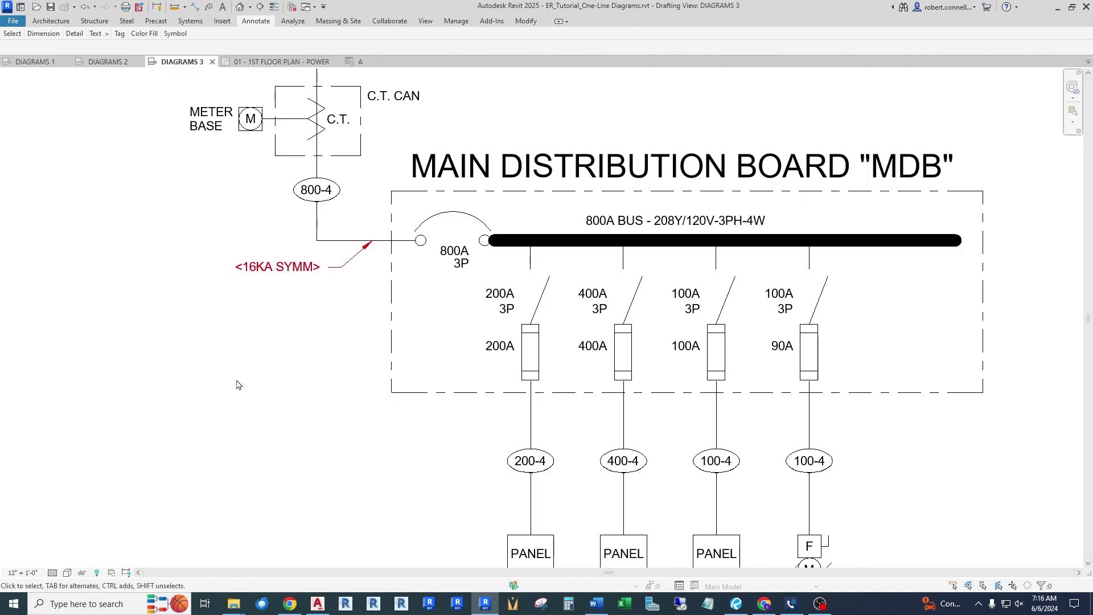
scroll(251, 327, "down", 2)
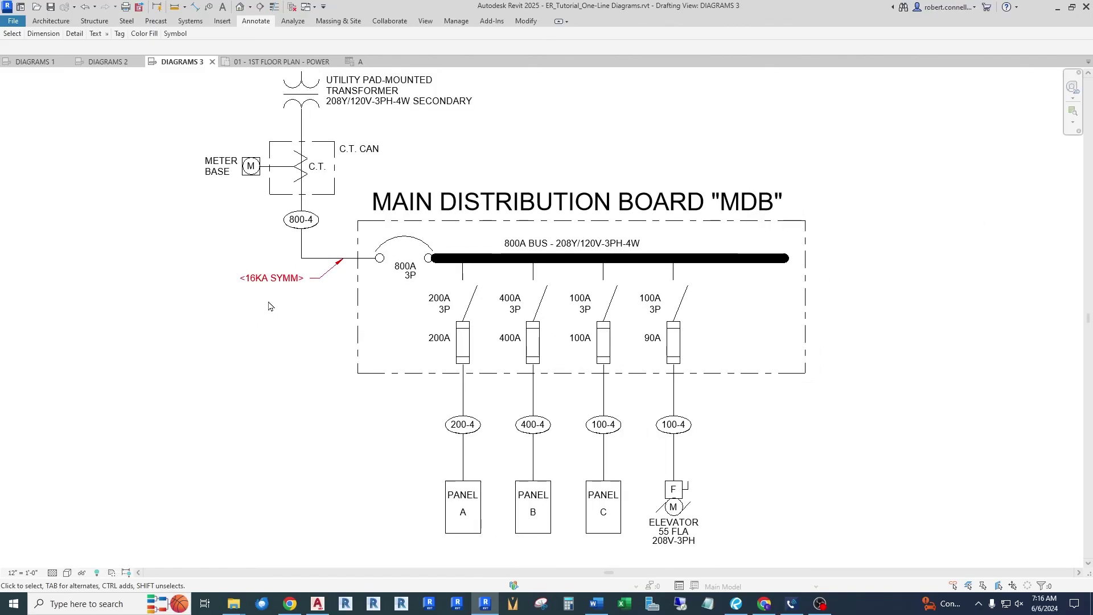
scroll(349, 266, "up", 2)
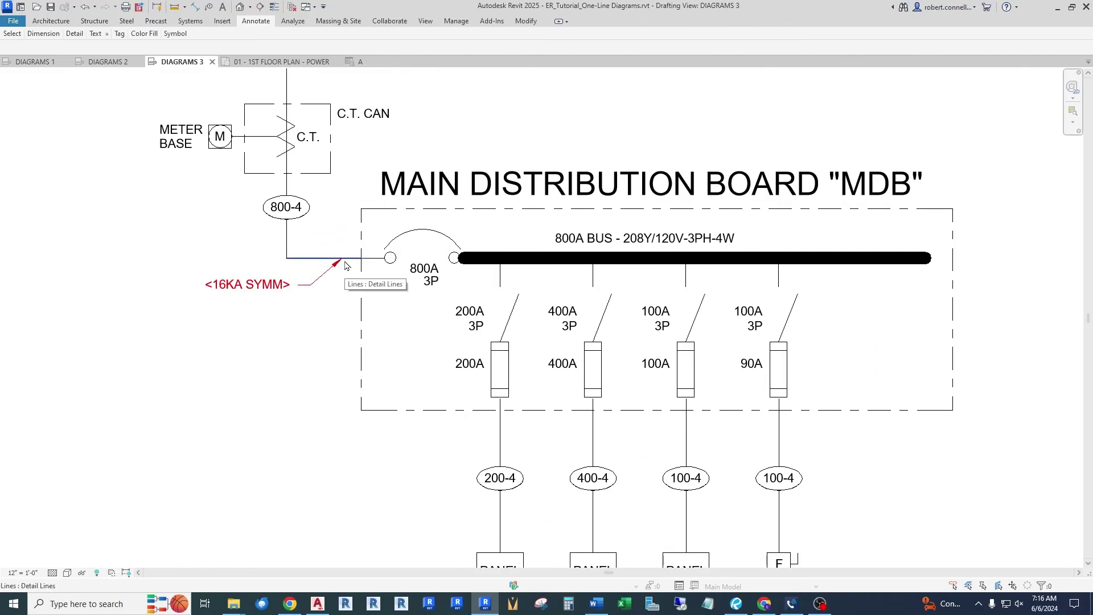
scroll(345, 265, "down", 1)
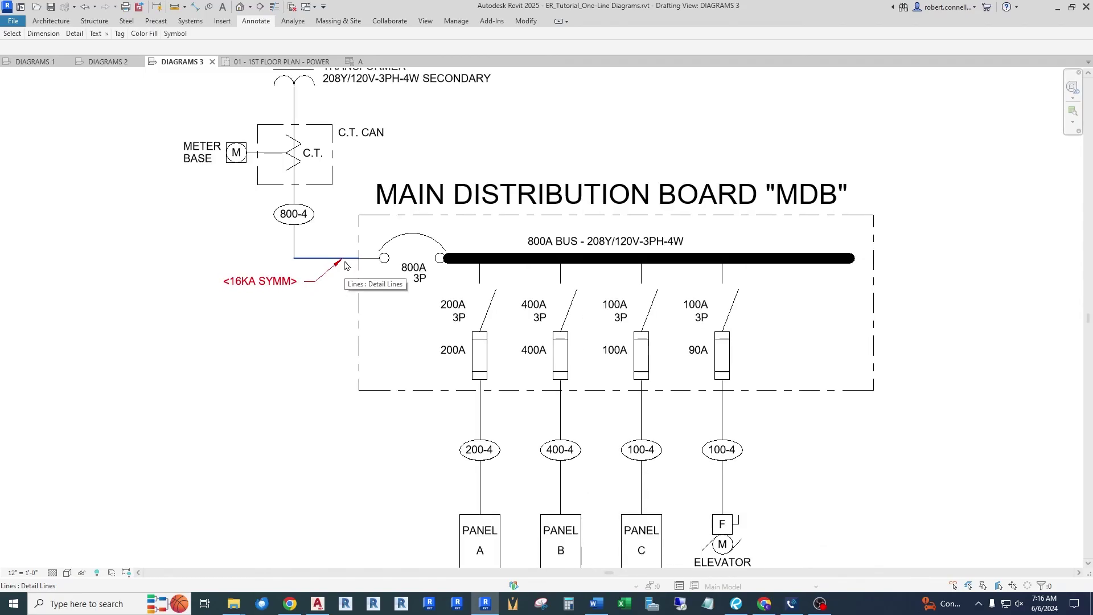
scroll(344, 265, "down", 1)
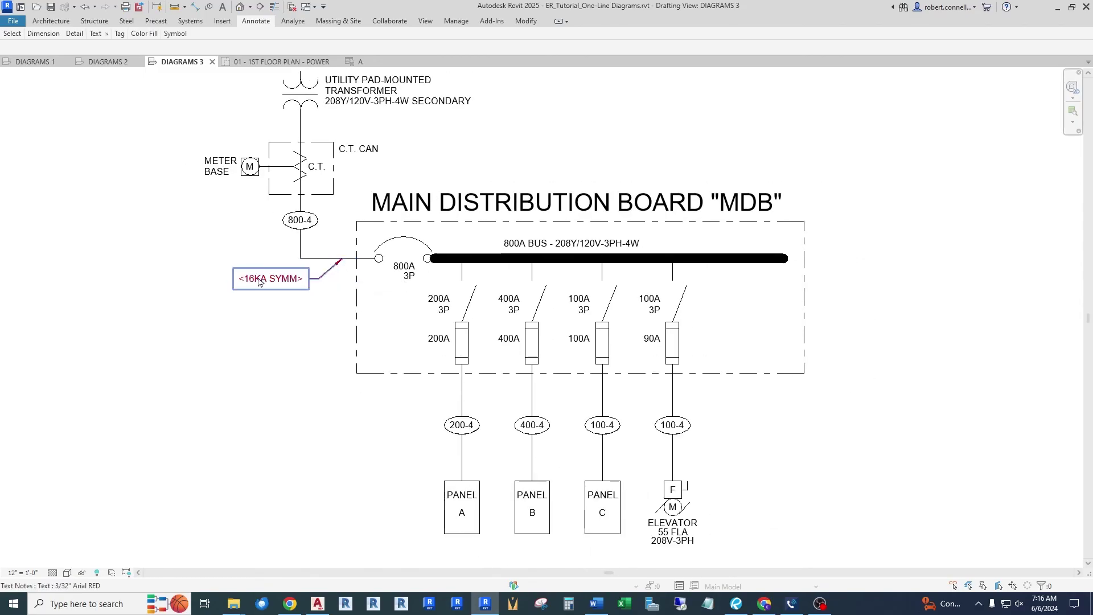